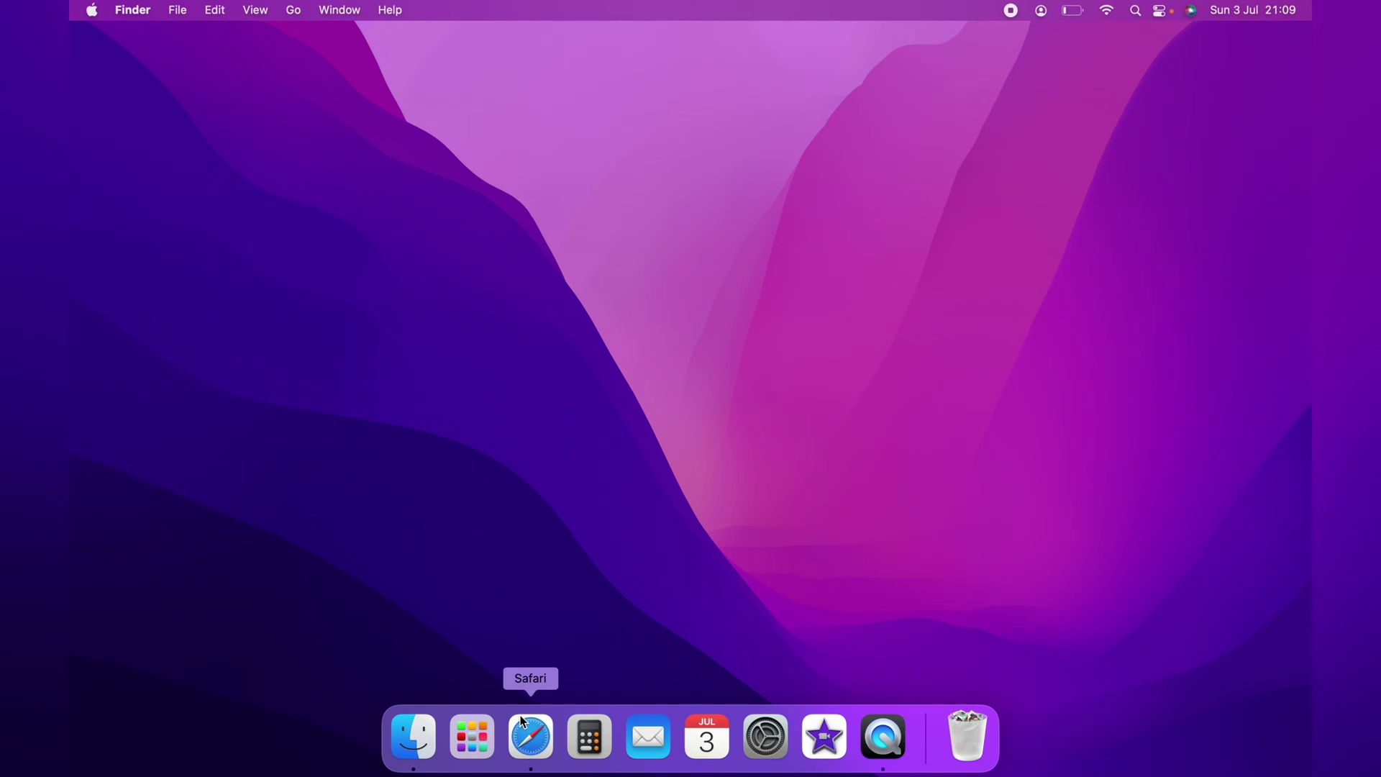
Step: Launch Safari from the Dock to show Apple's Chinese iPhone 13 store page
{"action": "left_click", "coordinate": [530, 734]}
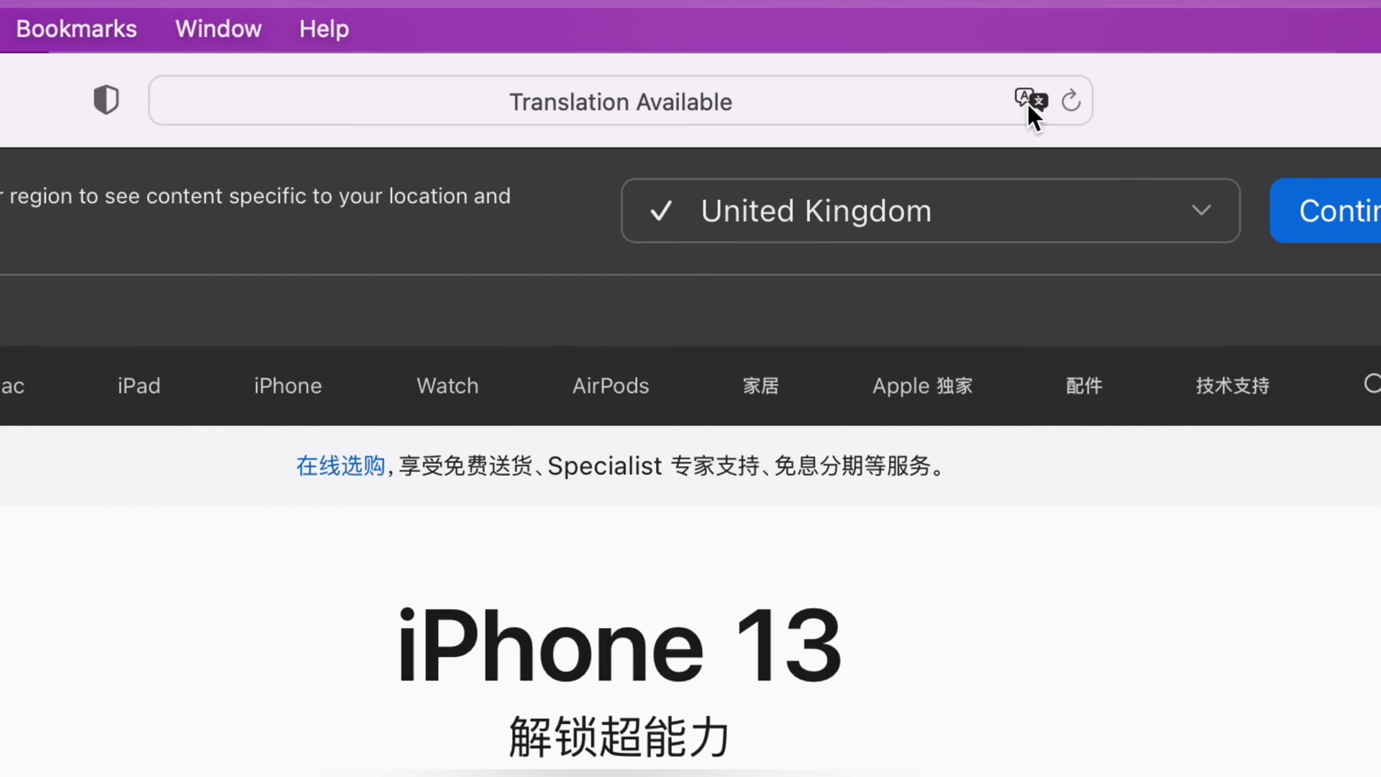
Step: Translate the page to English, revert to the Chinese original, then open Preferred Languages
{"action": "left_click", "coordinate": [1029, 102]}
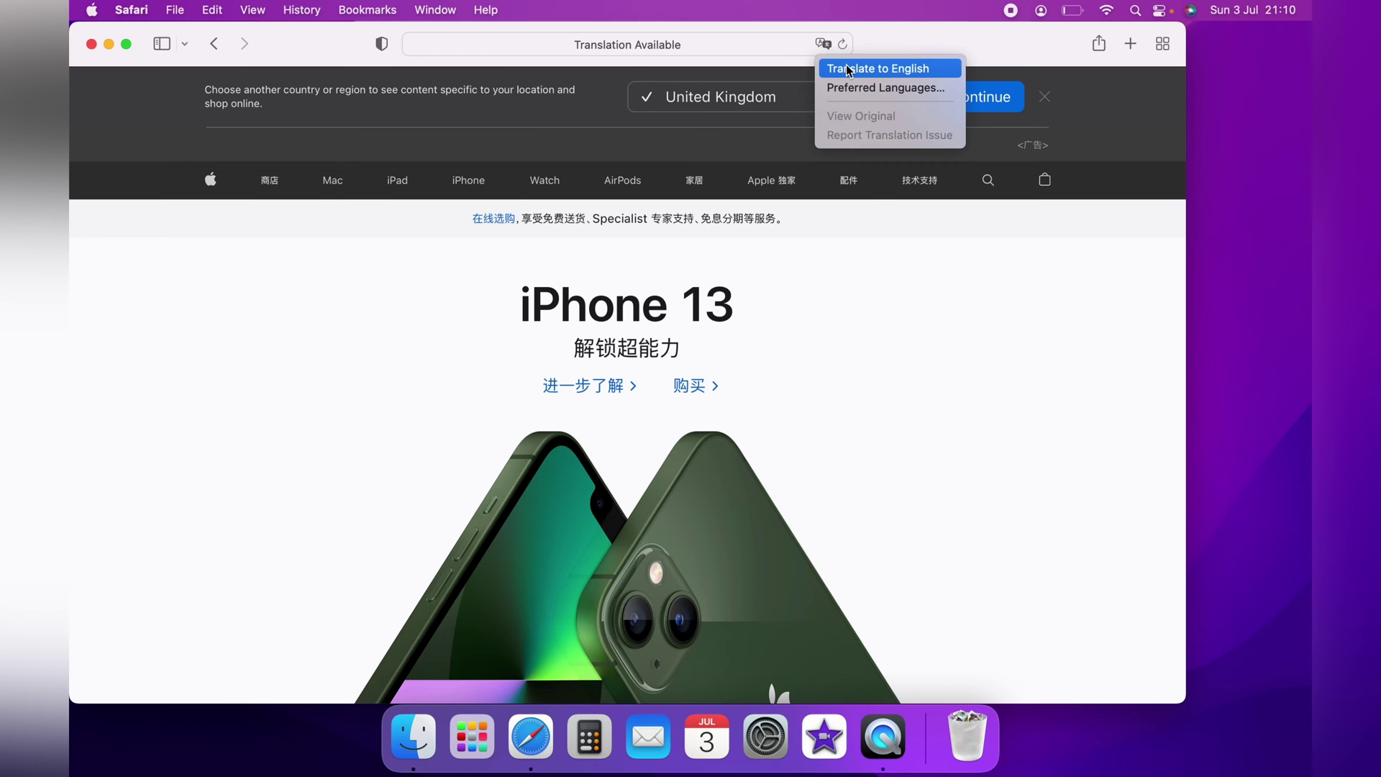
{"action": "left_click", "coordinate": [849, 69]}
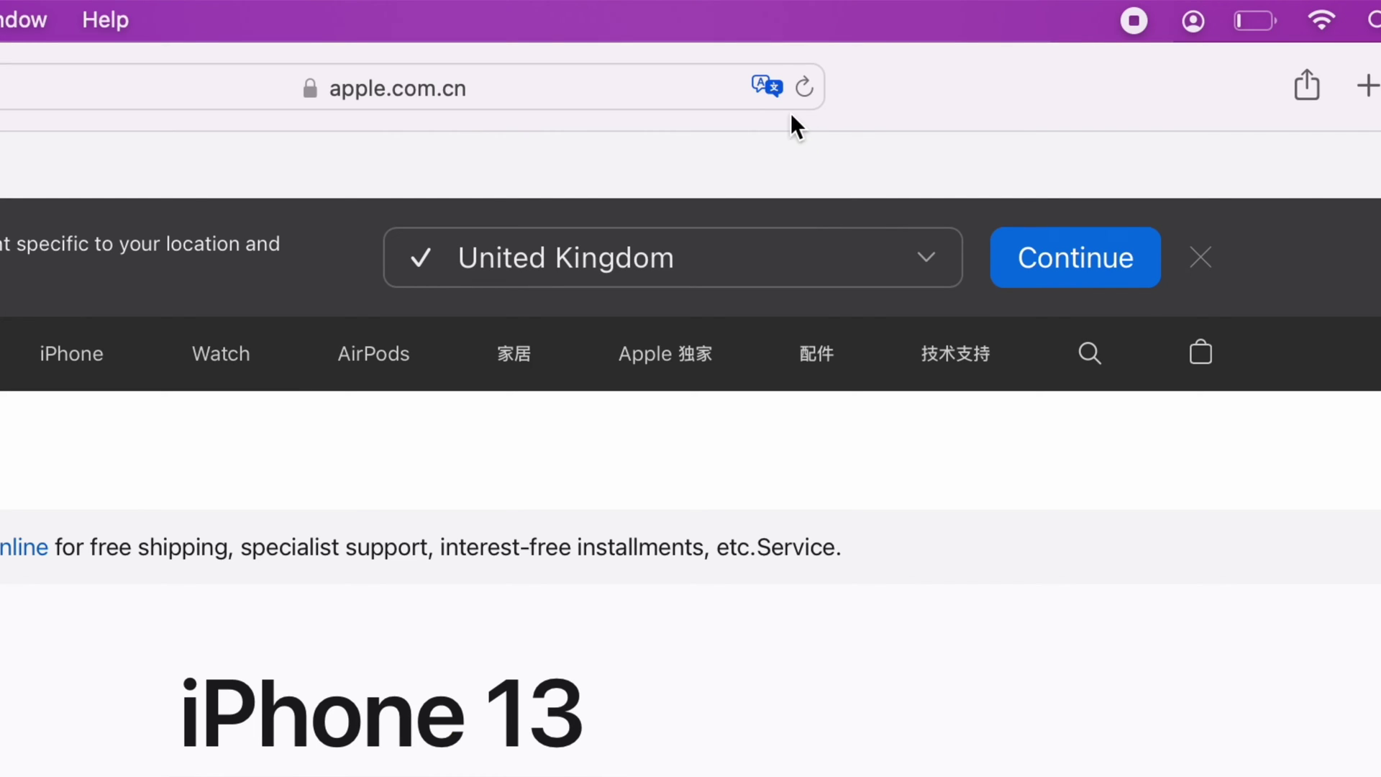
{"action": "left_click", "coordinate": [767, 92]}
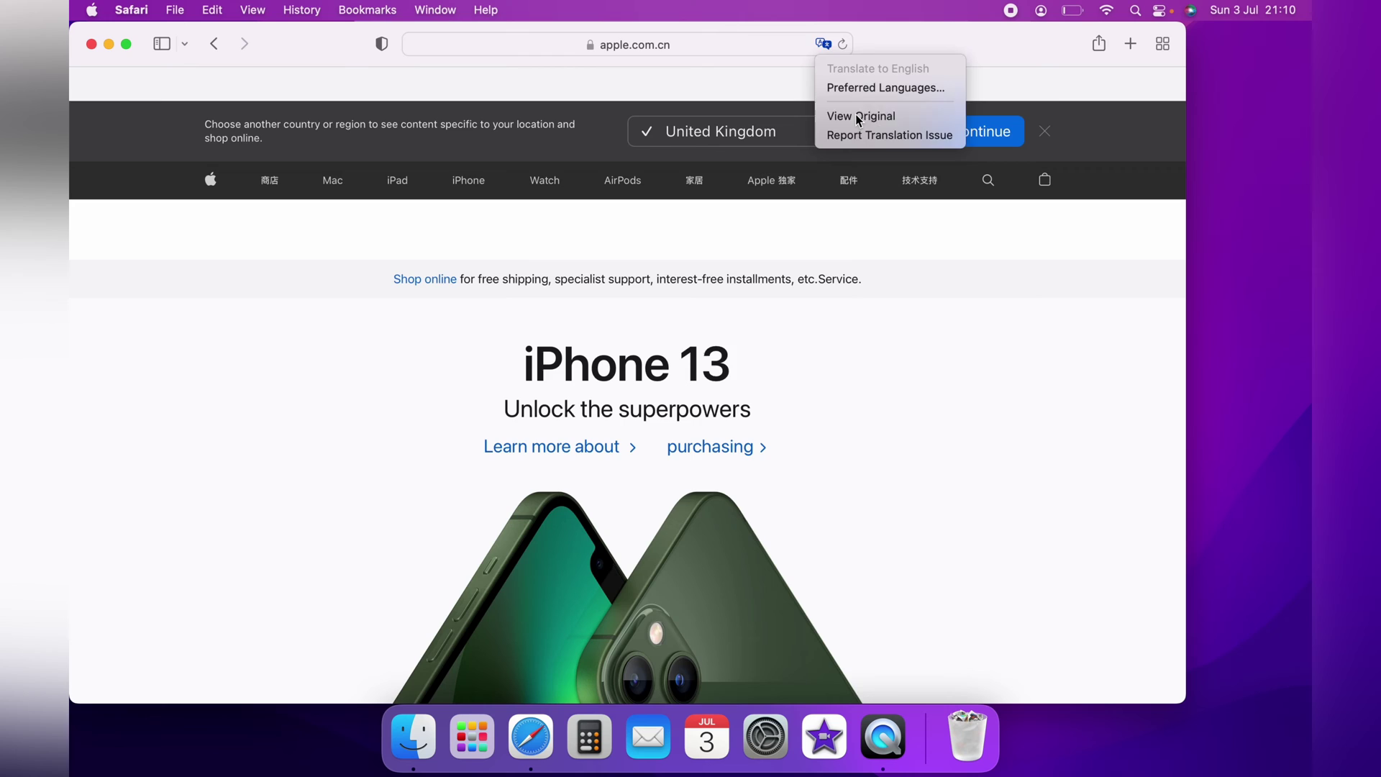
{"action": "left_click", "coordinate": [860, 117]}
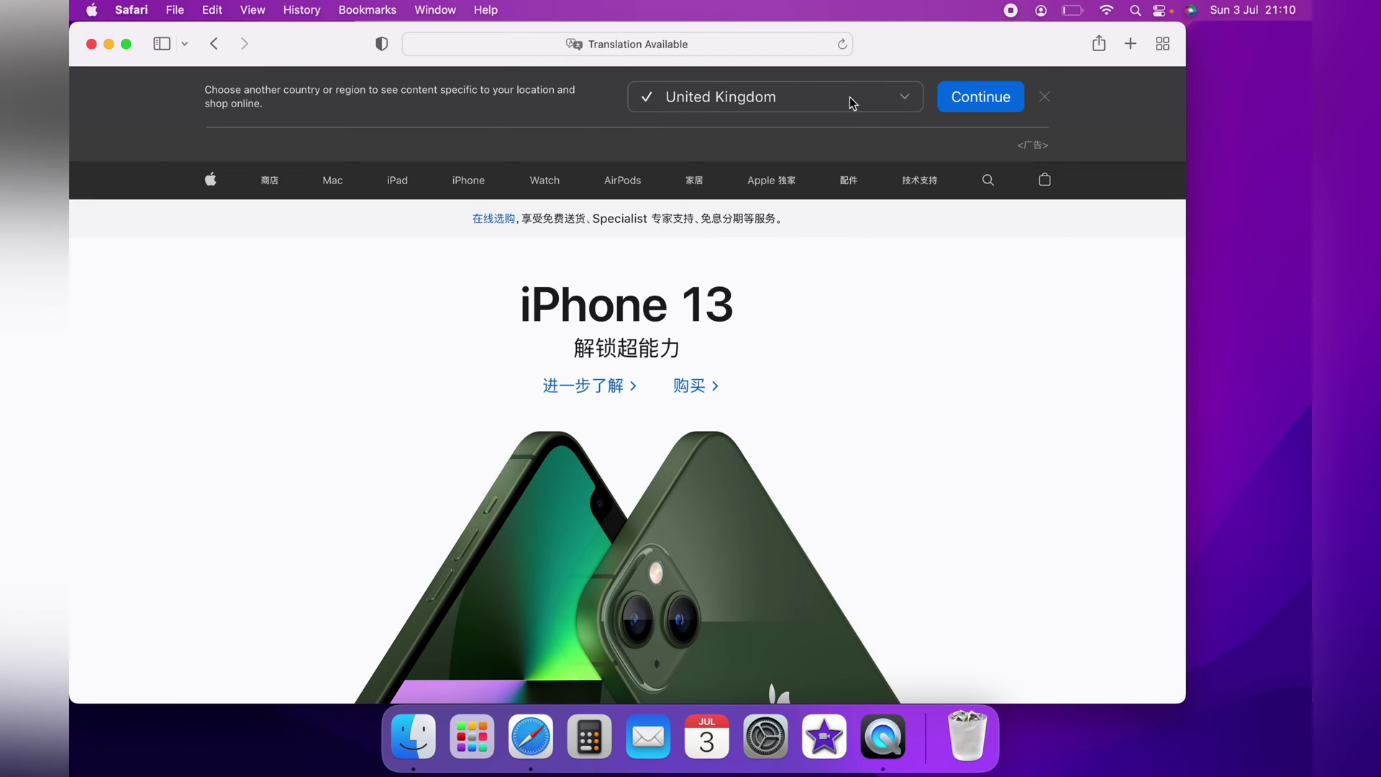
{"action": "left_click", "coordinate": [827, 45]}
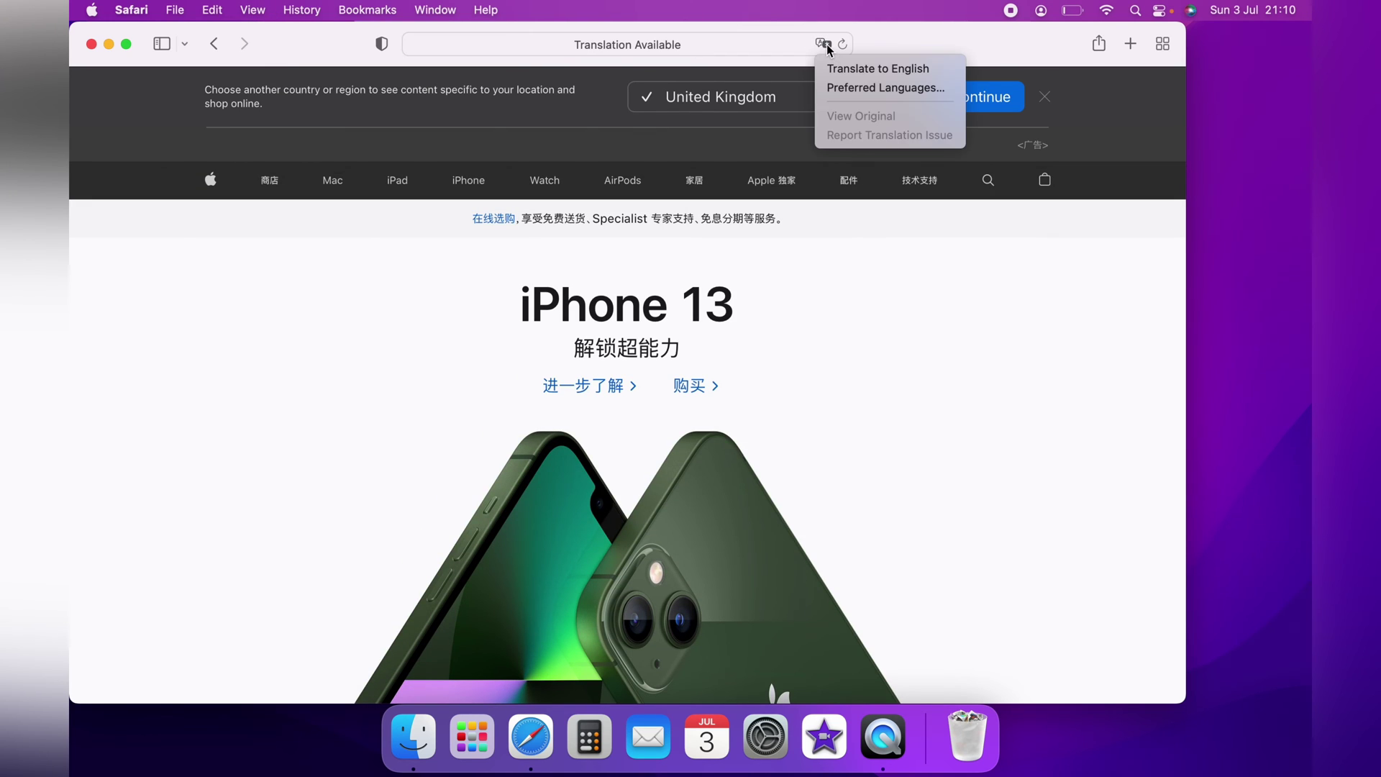
{"action": "left_click", "coordinate": [857, 89]}
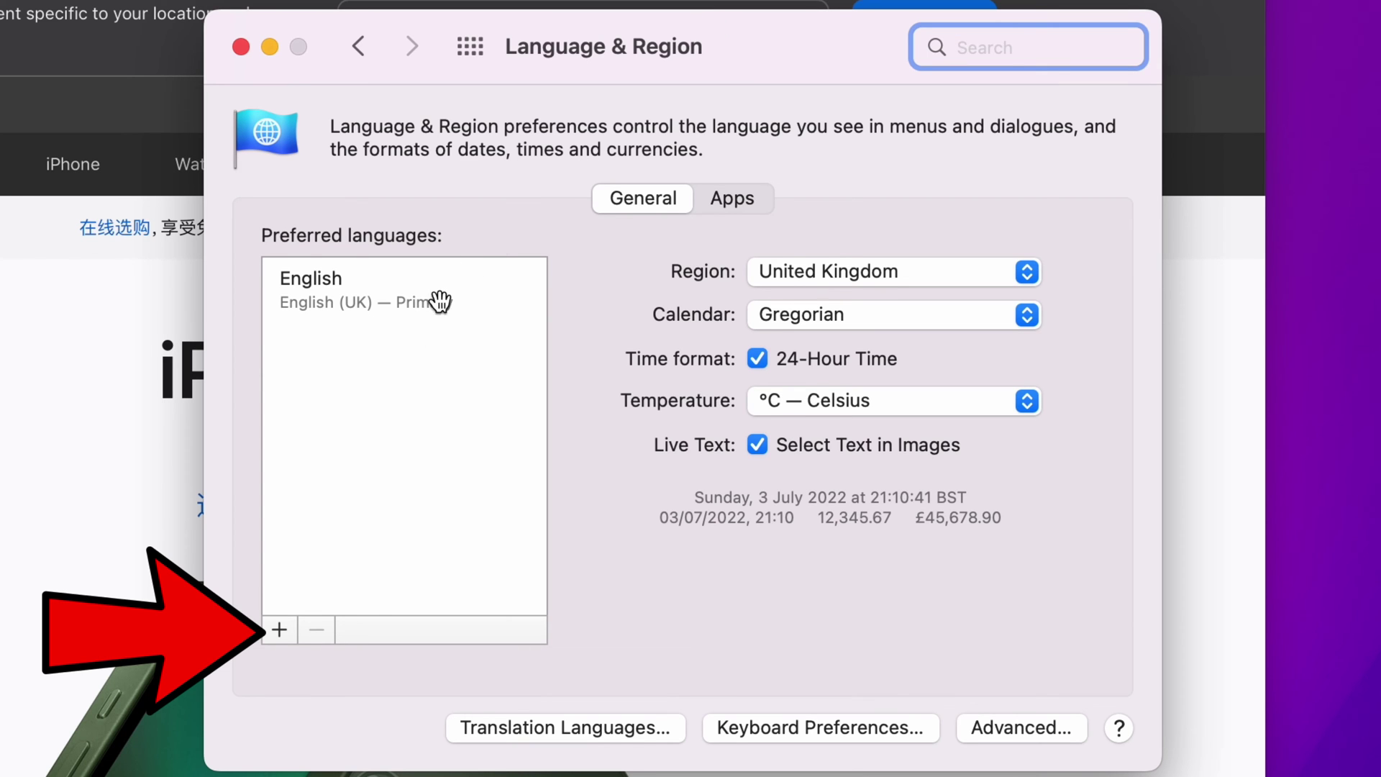
Step: Add Polski to the preferred languages, keeping English (UK), and drag Polski upward
{"action": "left_click", "coordinate": [279, 627]}
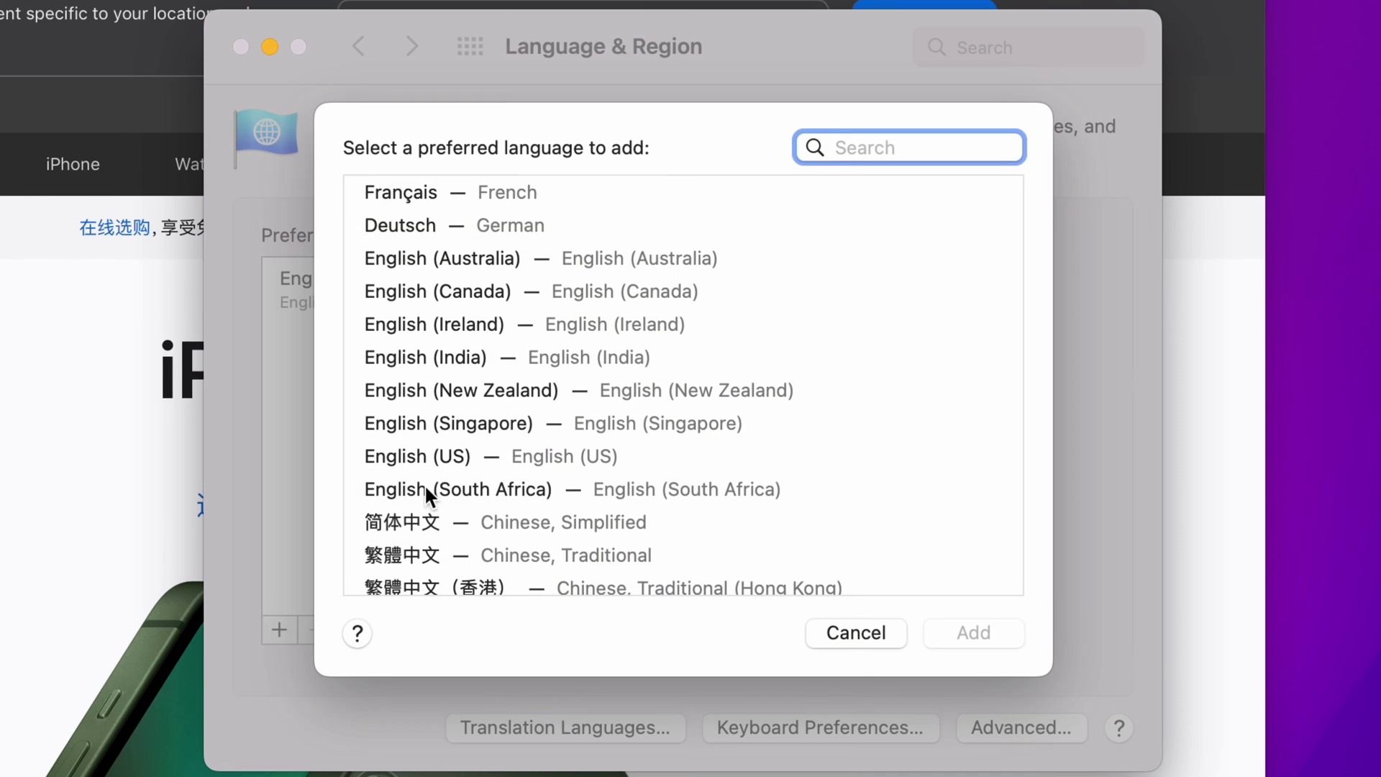
{"action": "scroll", "coordinate": [426, 491], "scroll_direction": "down", "scroll_amount": 5}
{"action": "scroll", "coordinate": [442, 483], "scroll_direction": "down", "scroll_amount": 3}
{"action": "scroll", "coordinate": [443, 482], "scroll_direction": "down", "scroll_amount": 2}
{"action": "left_click", "coordinate": [443, 475]}
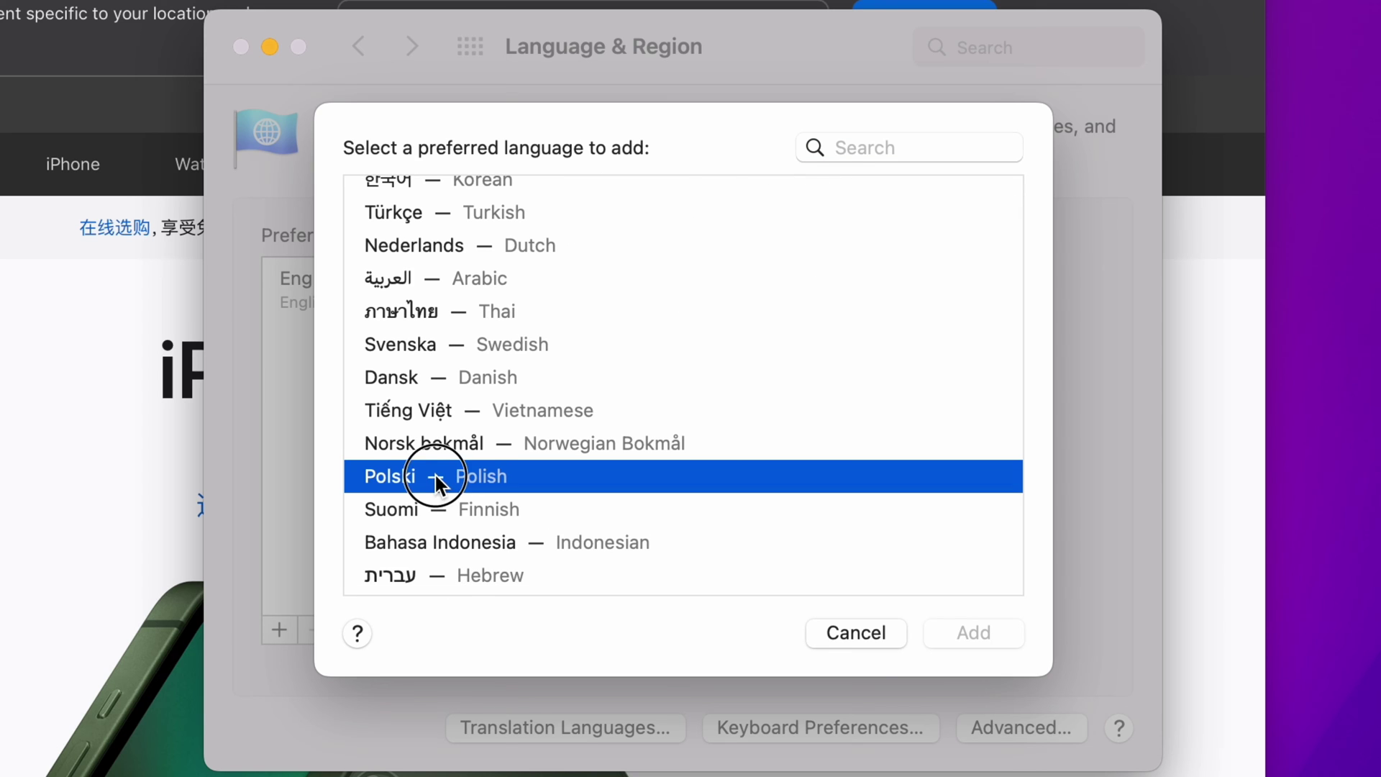
{"action": "left_click", "coordinate": [995, 631]}
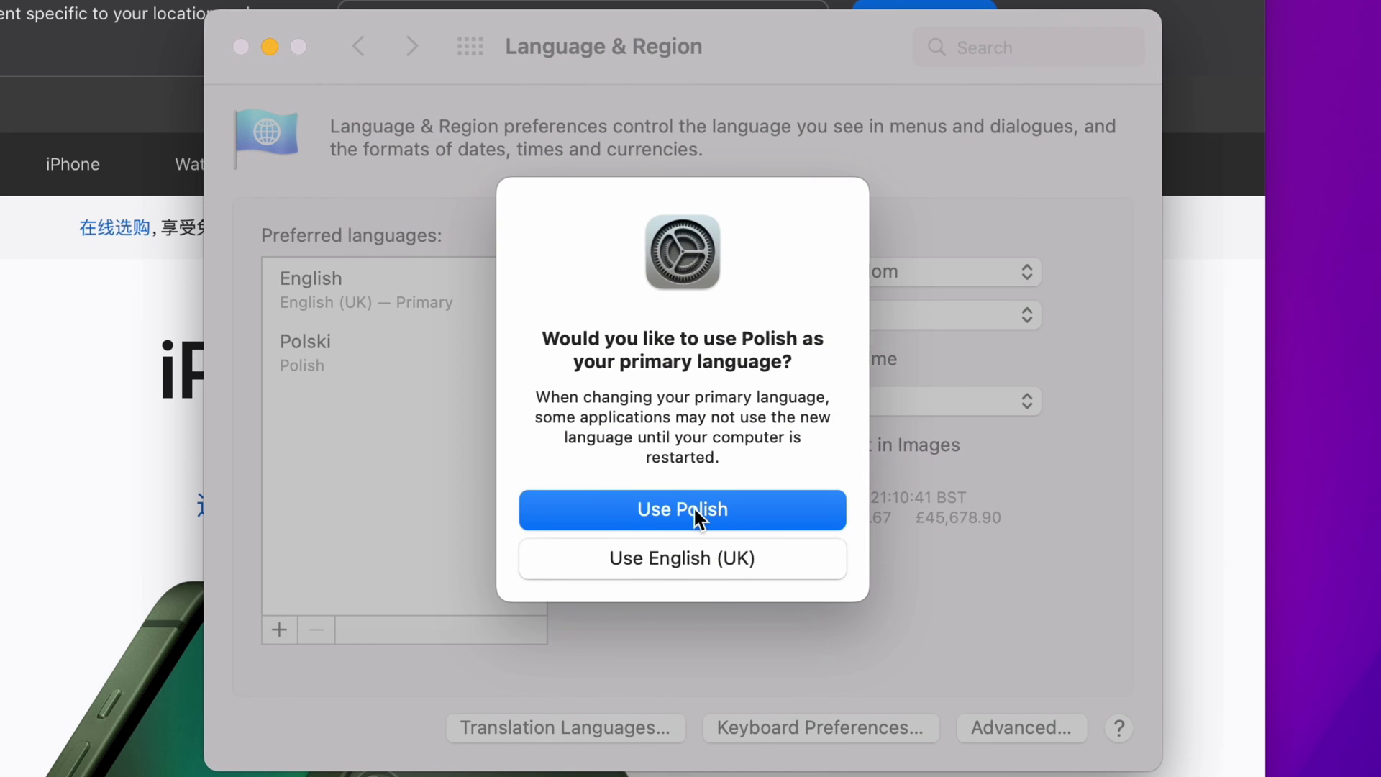
{"action": "left_click", "coordinate": [696, 560]}
{"action": "left_click", "coordinate": [647, 640]}
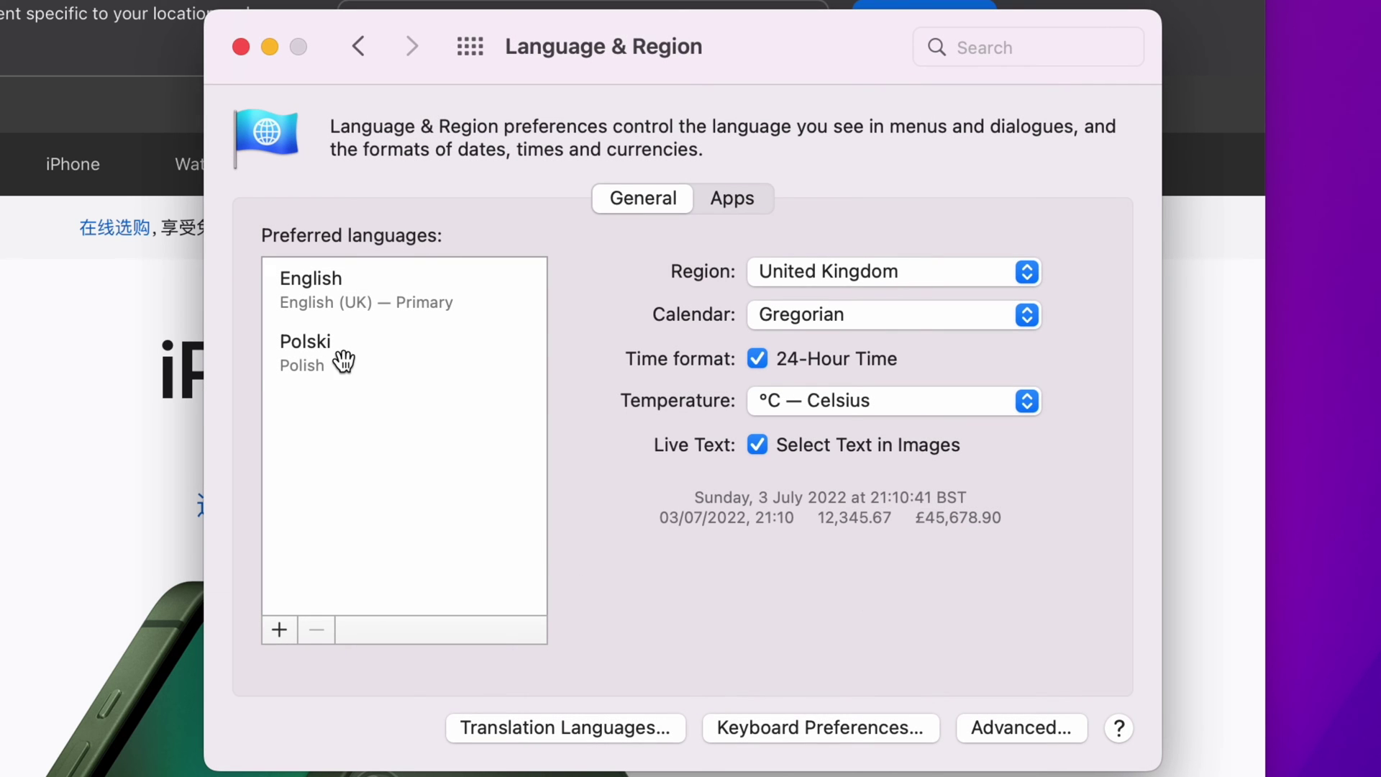
{"action": "mouse_move", "coordinate": [355, 362]}
{"action": "left_mouse_down"}
{"action": "mouse_move", "coordinate": [346, 268]}
{"action": "mouse_move", "coordinate": [344, 376]}
{"action": "left_mouse_up"}
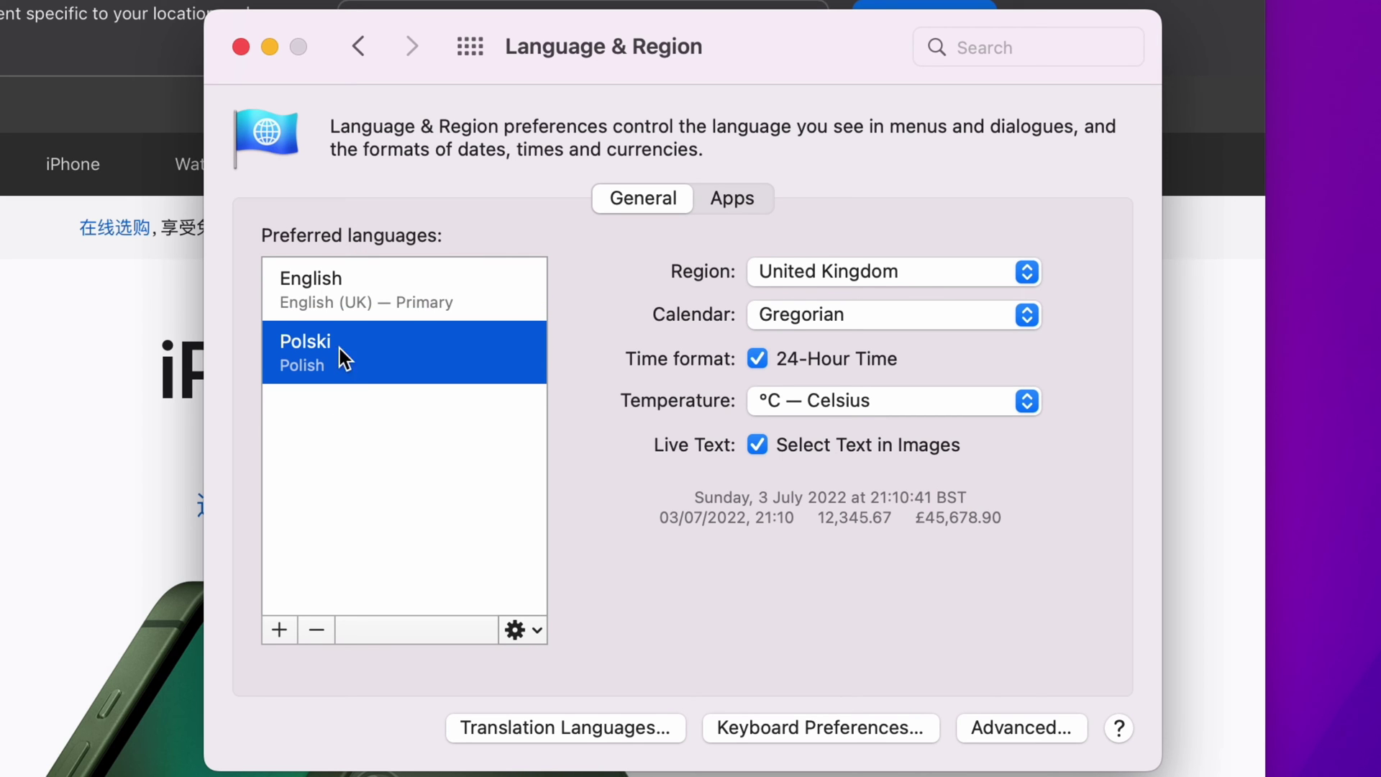
Step: Close Language & Region and translate the Apple China page into English again
{"action": "left_click", "coordinate": [243, 51]}
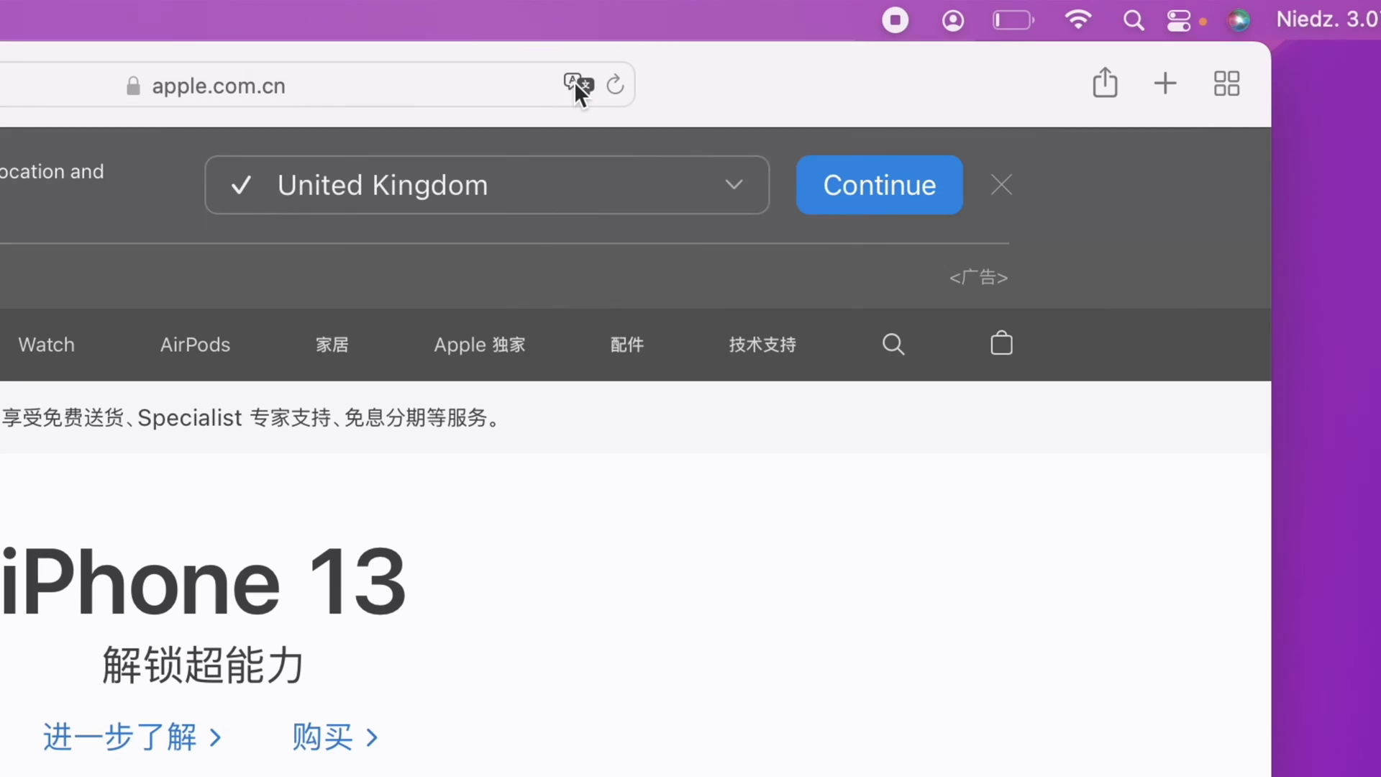
{"action": "left_click", "coordinate": [577, 82]}
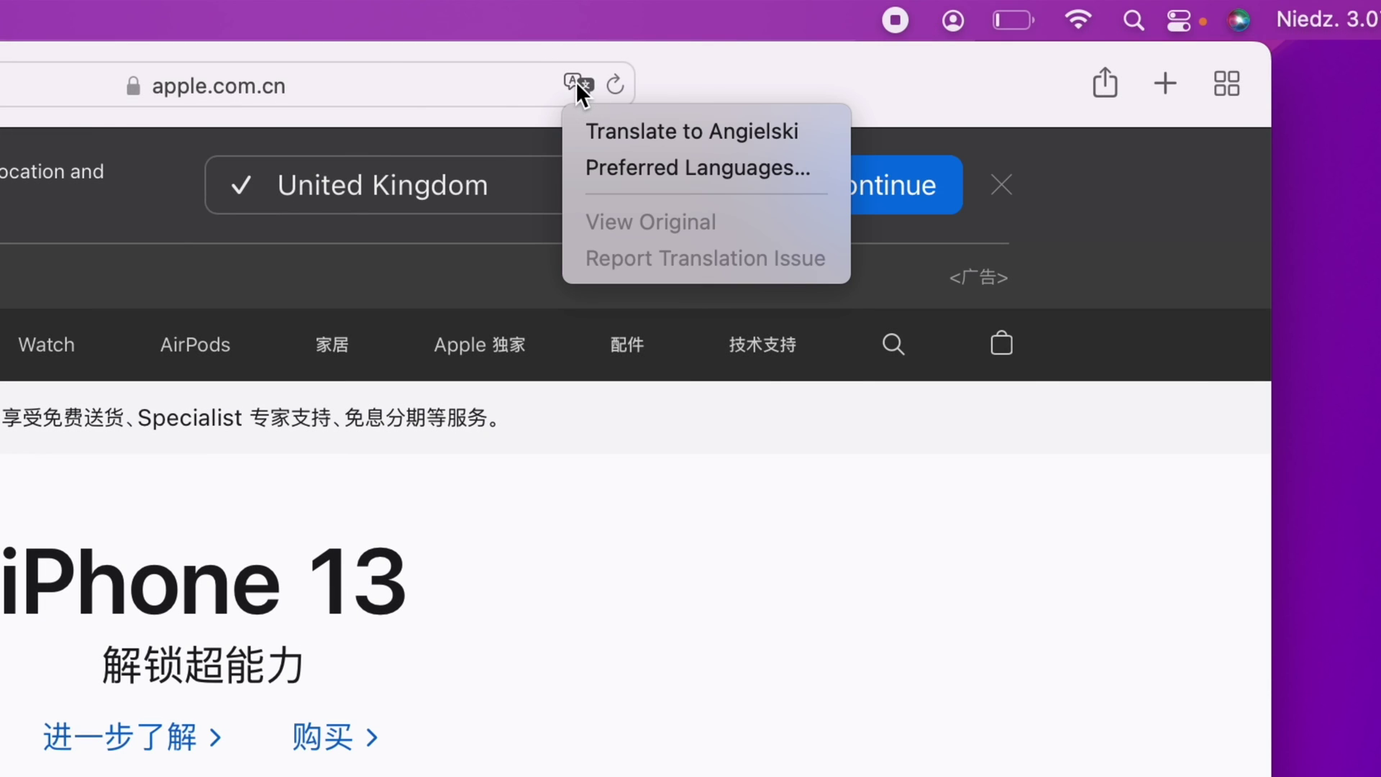
{"action": "left_click", "coordinate": [616, 131]}
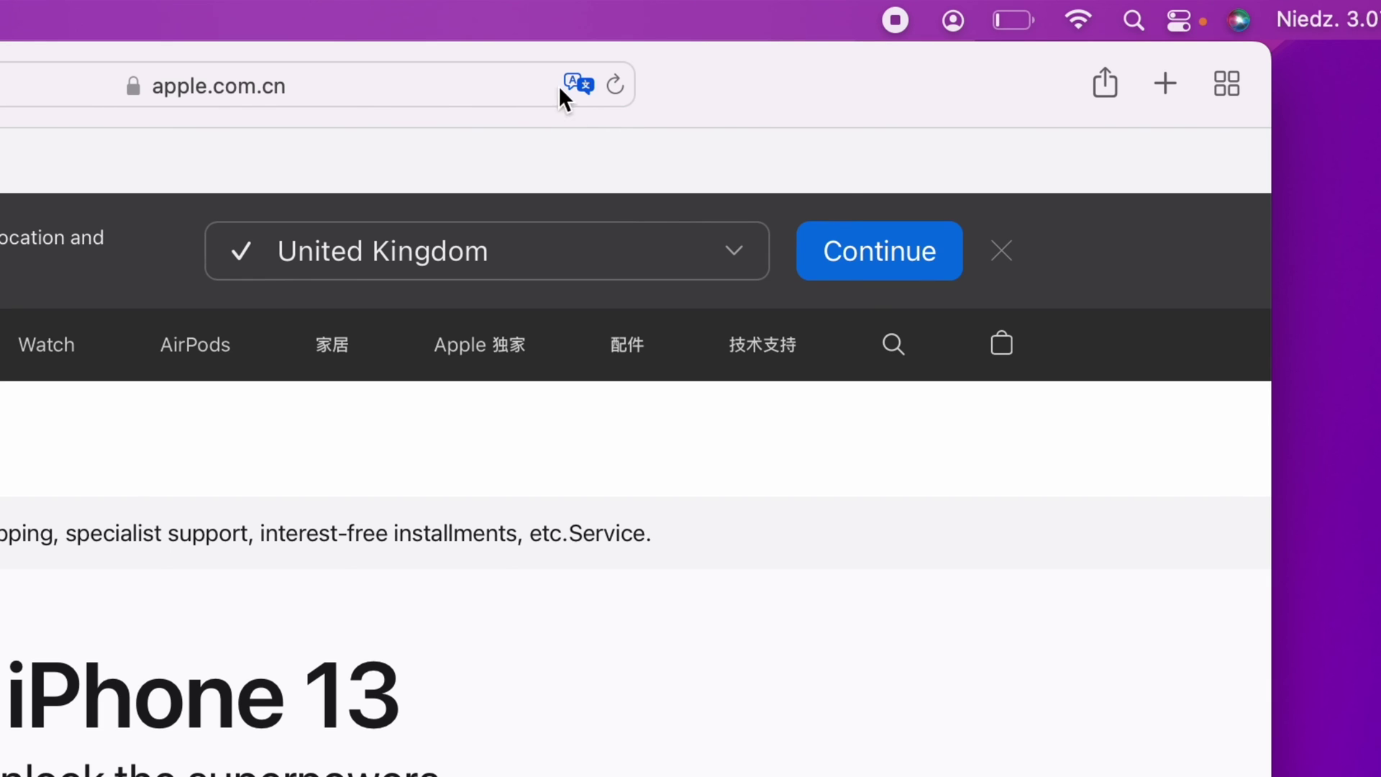
{"action": "left_click", "coordinate": [580, 84]}
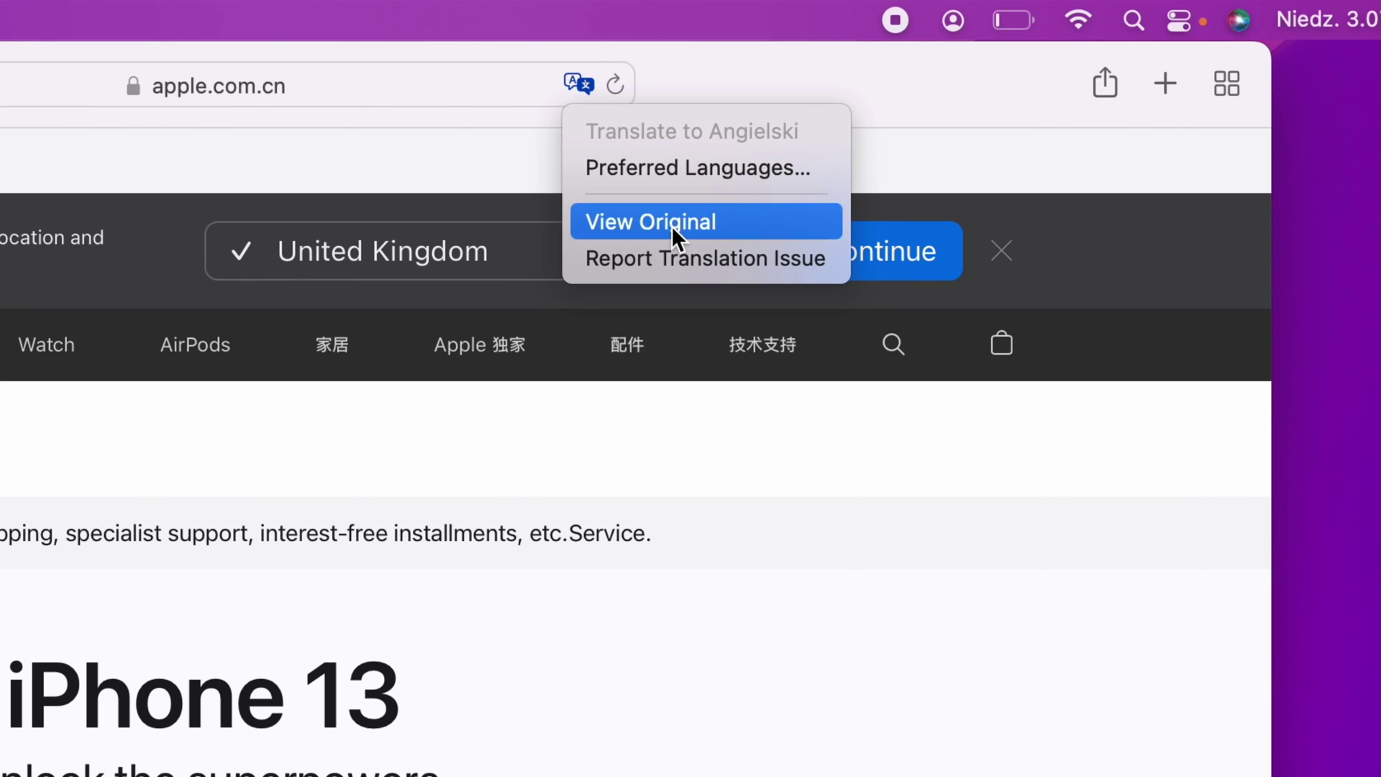